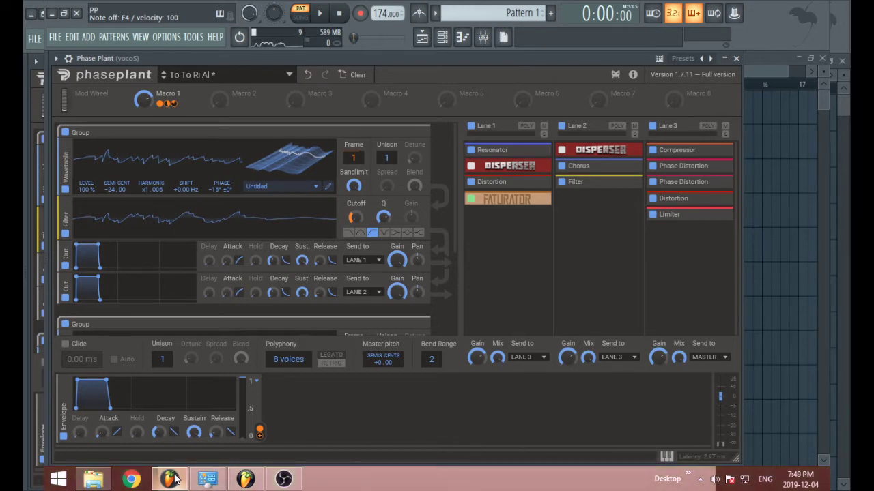
Audition the patch with an F4 note while sweeping Macro 1, leaving the macro at 61 %.
key(v)
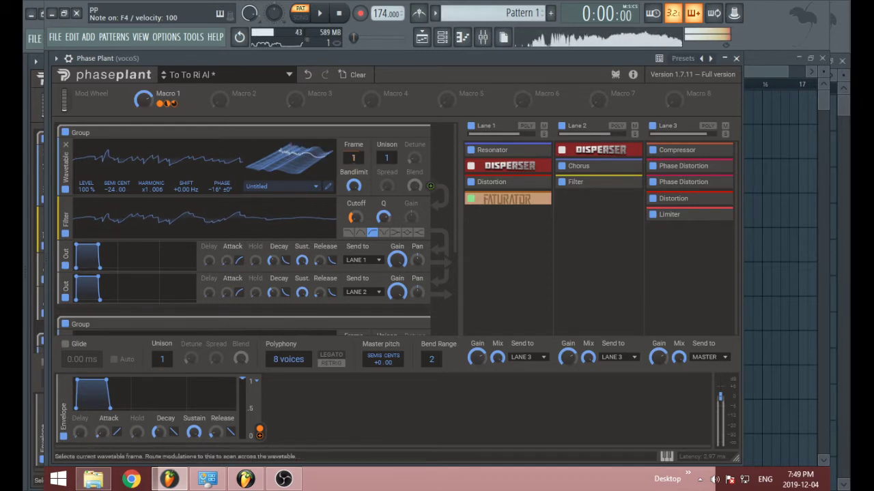
mouse_move(146, 106)
mouse_down()
mouse_move(145, 161)
mouse_move(145, 85)
mouse_move(145, 104)
mouse_up()
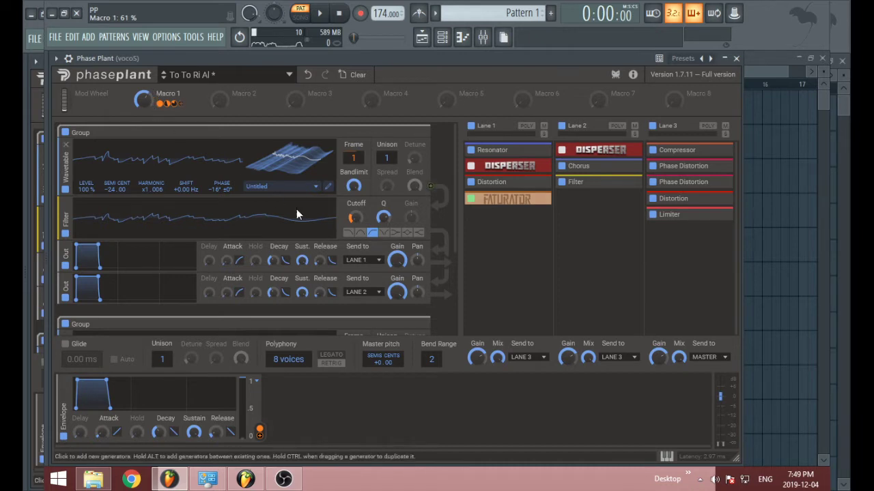
Open the first wavetable generator for editing and load the "Harmor speech - engine" sample for conversion.
click(327, 189)
click(136, 99)
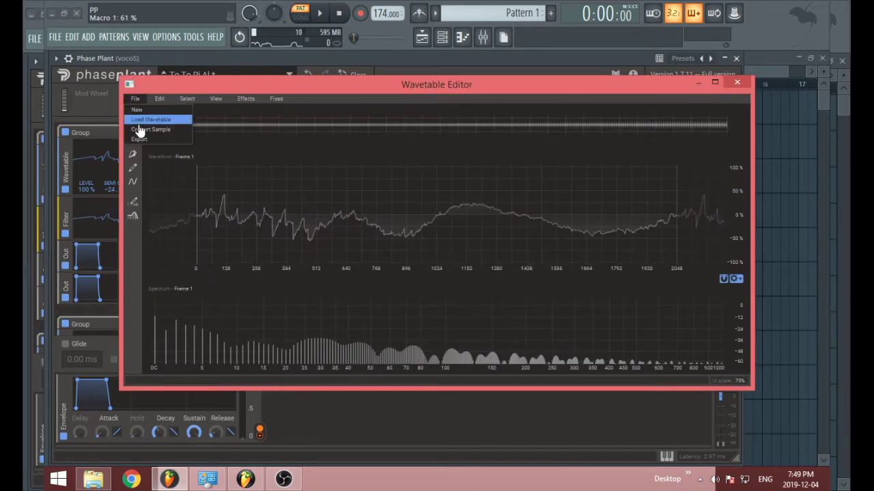
click(171, 130)
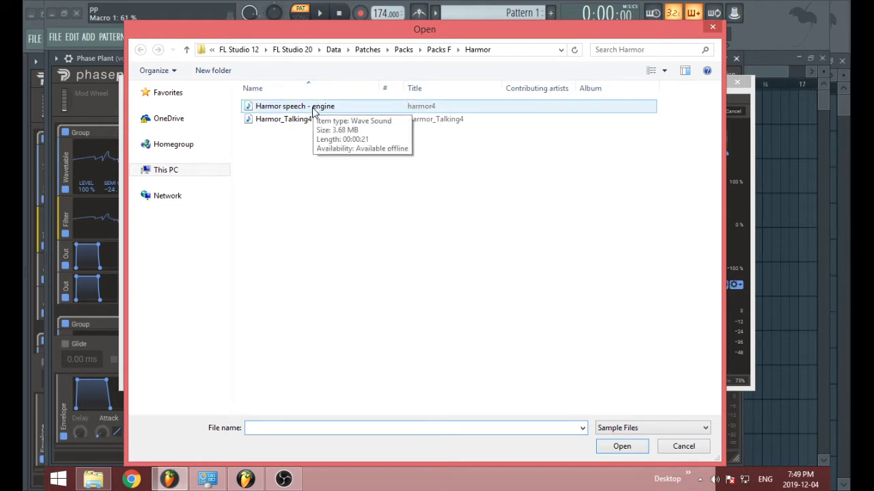
double_click(313, 109)
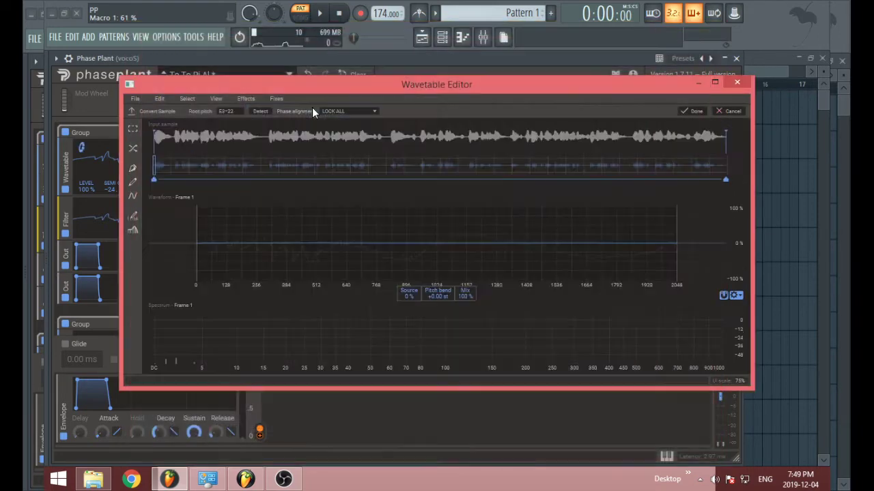
Try a source position of 17 % on the last frame, and restore it to 100 %.
click(723, 183)
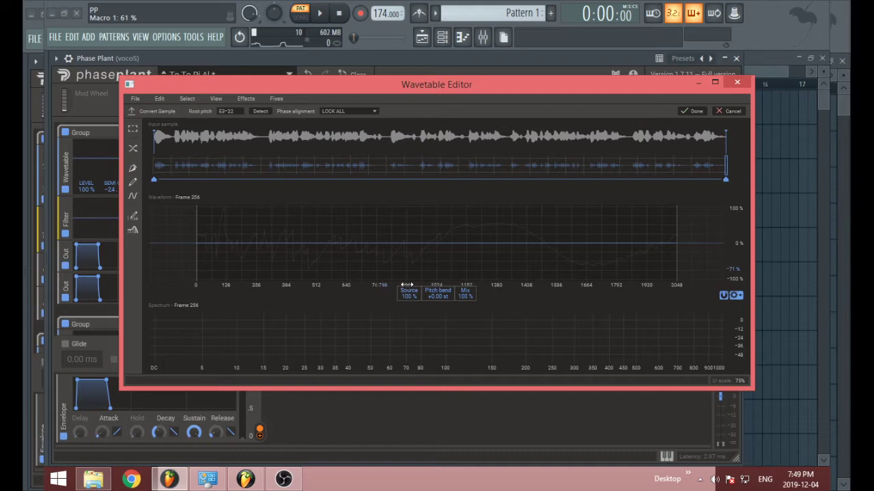
drag(408, 296, 407, 359)
click(135, 99)
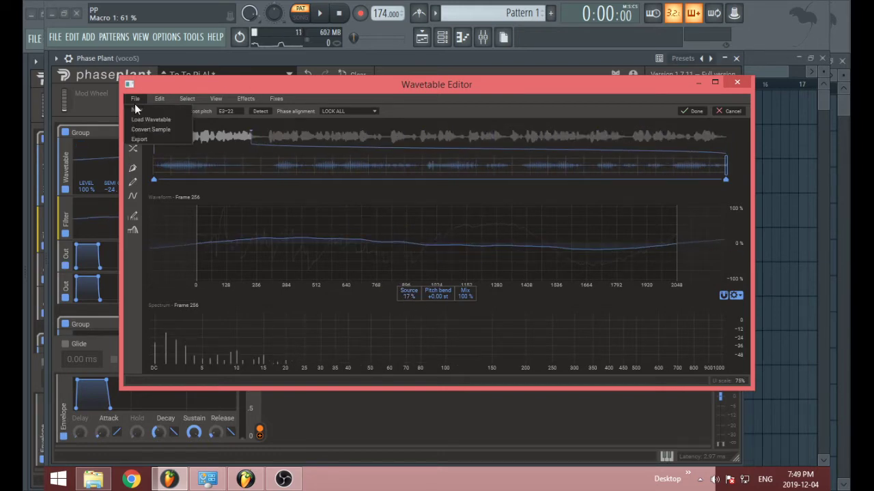
click(244, 99)
click(276, 99)
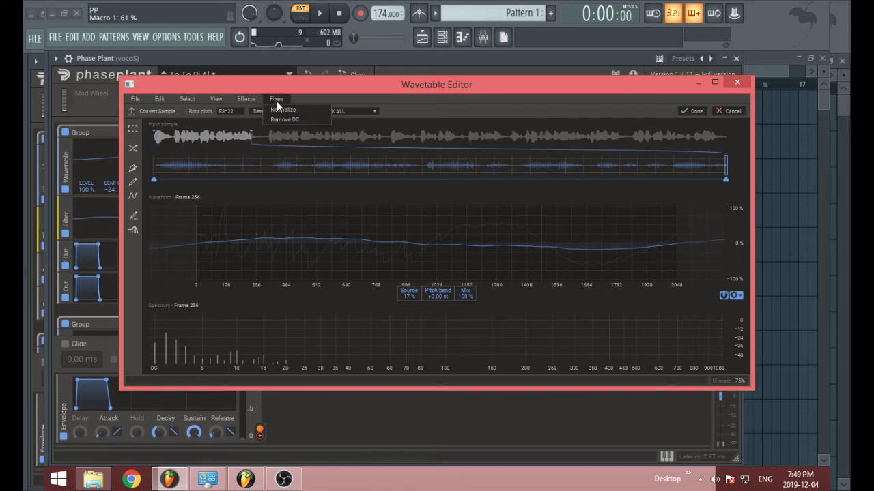
click(389, 98)
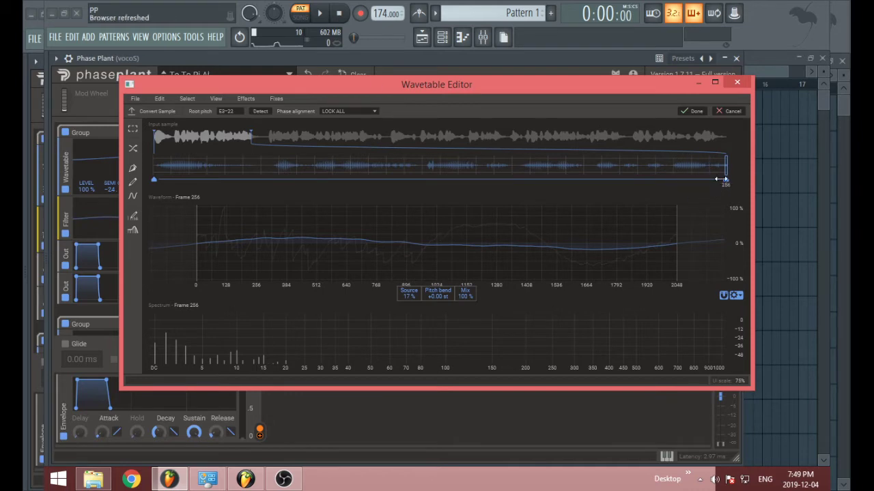
drag(409, 294, 408, 236)
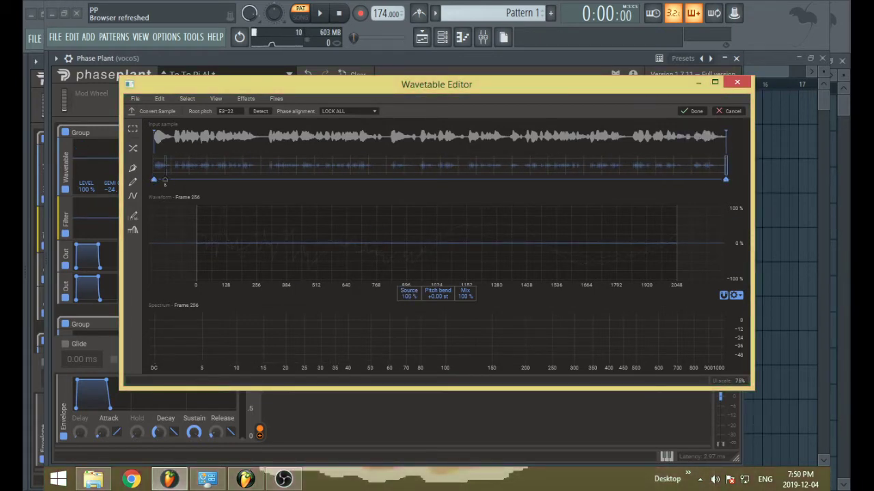
Try a source position of 2 % on the first frame, and add an extra marker at frame 4.
click(154, 175)
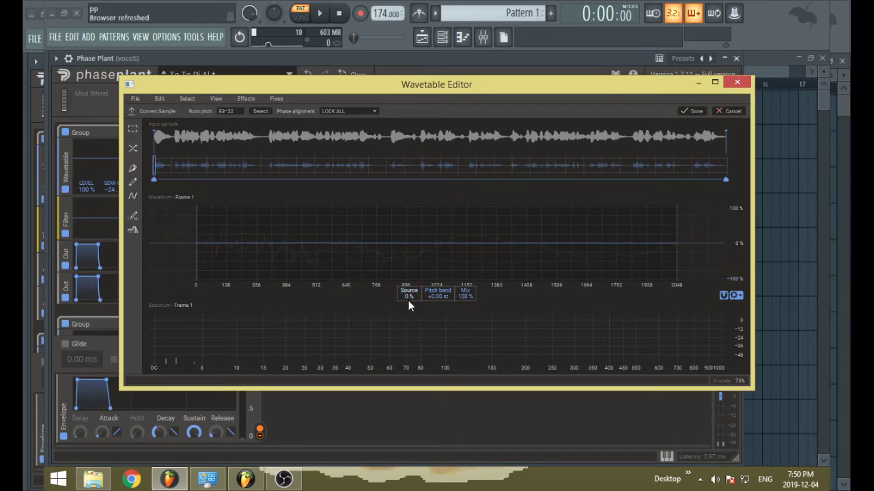
drag(408, 299, 407, 295)
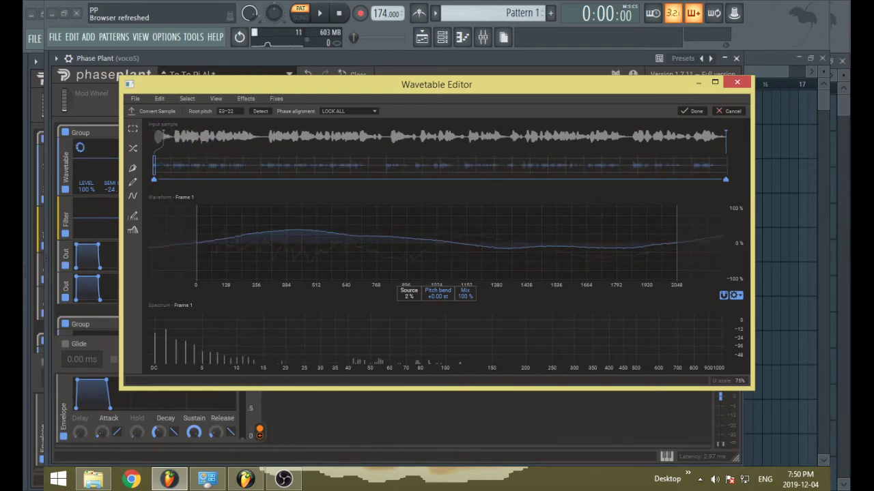
click(725, 179)
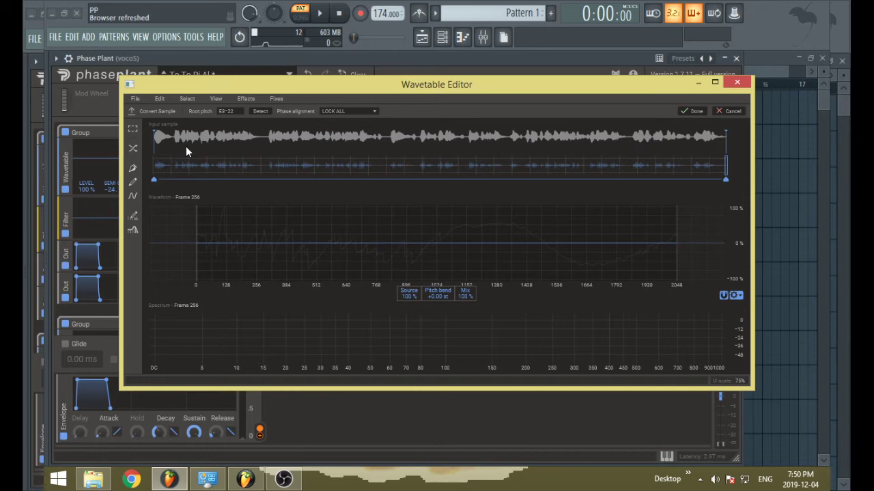
click(157, 180)
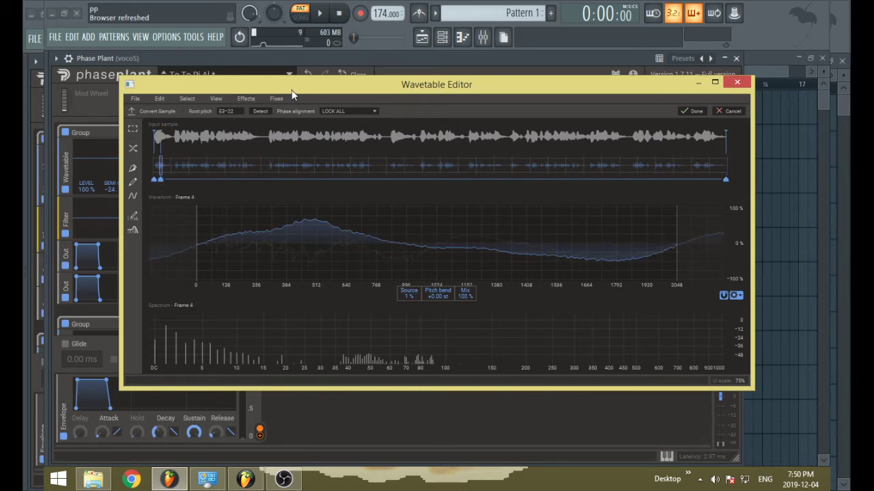
Move the Wavetable Editor clear of the wavetable display and set the last frame's source position to 2 %.
drag(291, 91, 304, 221)
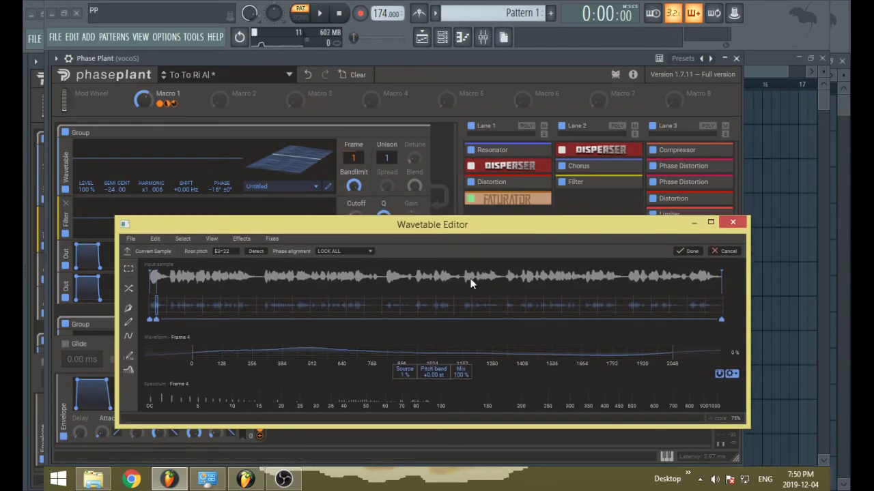
click(721, 319)
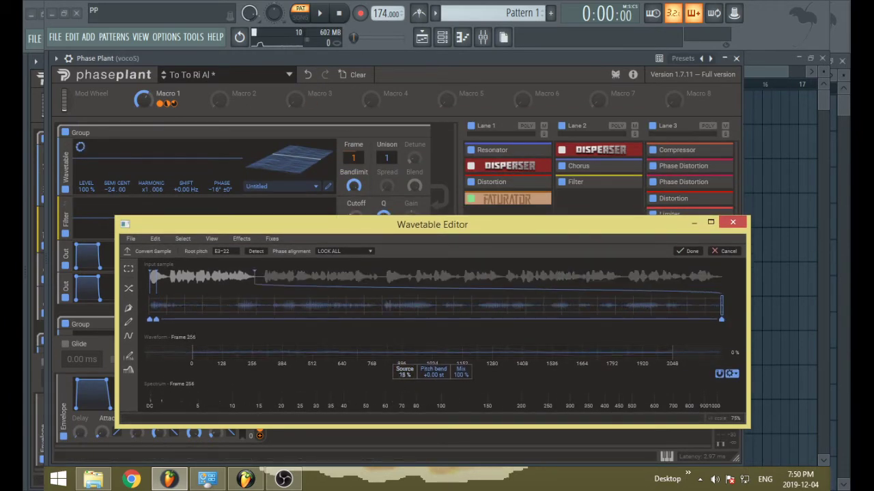
key(Home)
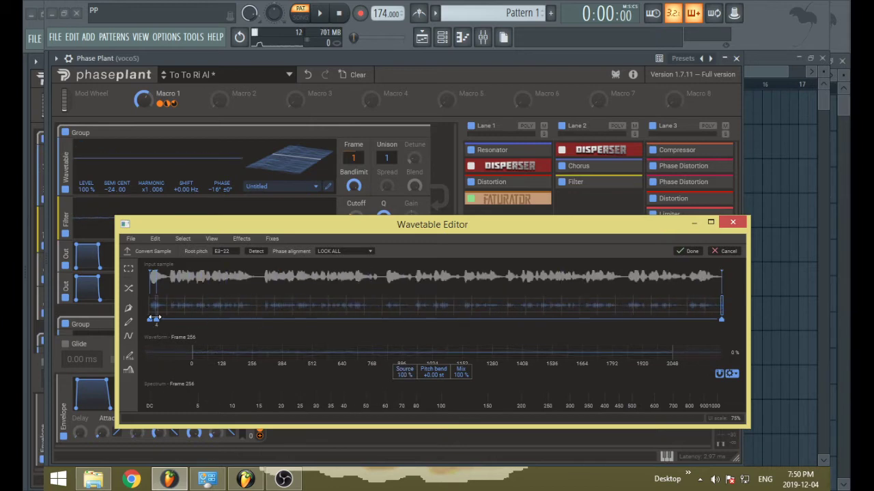
click(721, 320)
drag(409, 374, 409, 441)
Audition the shortened wavetable with an F4 note while sweeping Macro 1 down.
click(336, 102)
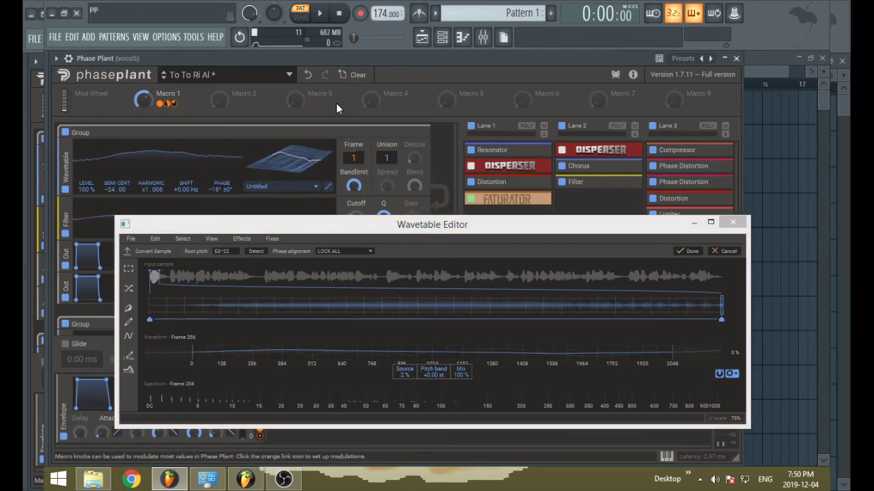
key(v)
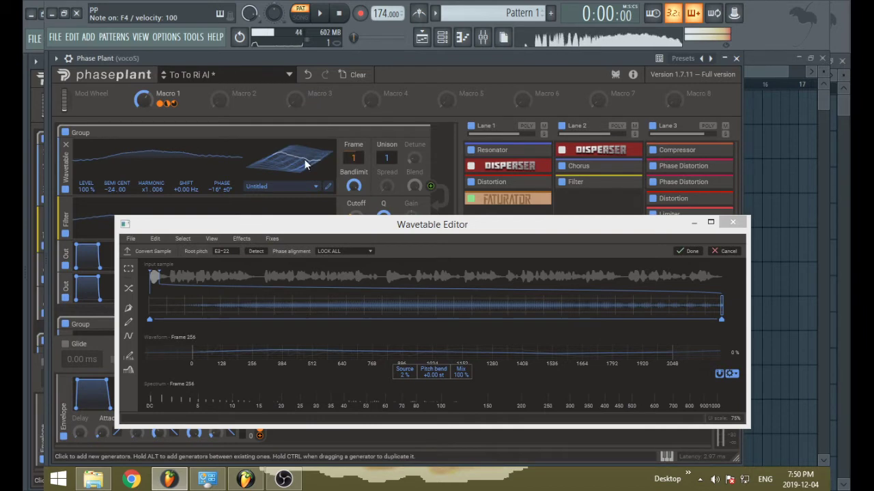
drag(143, 100, 142, 126)
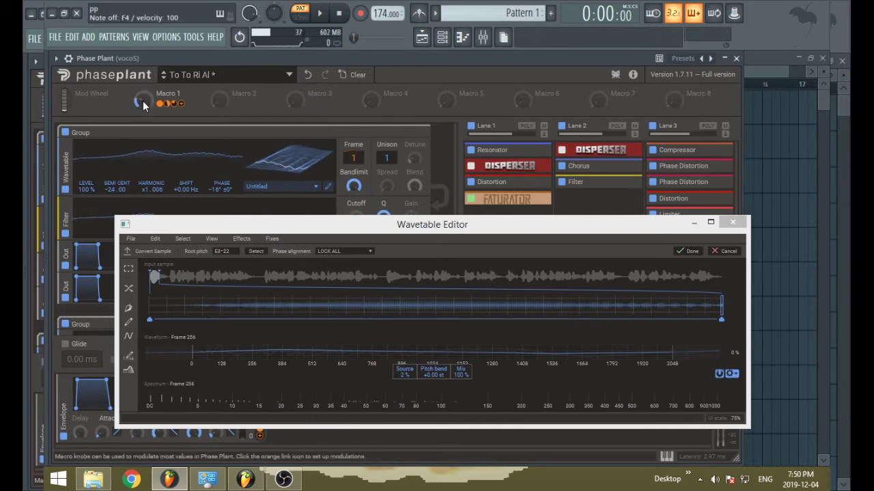
Try a root pitch of E2+00 for the sample and audition it while raising Macro 1.
click(262, 255)
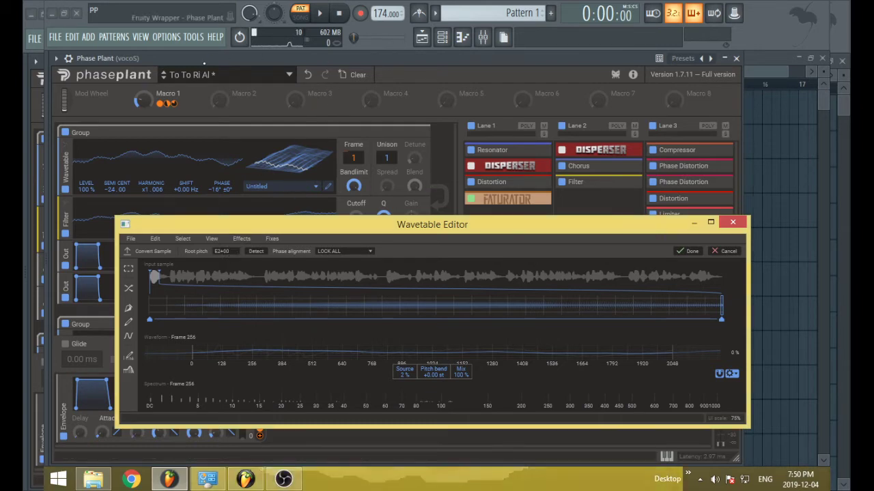
click(201, 62)
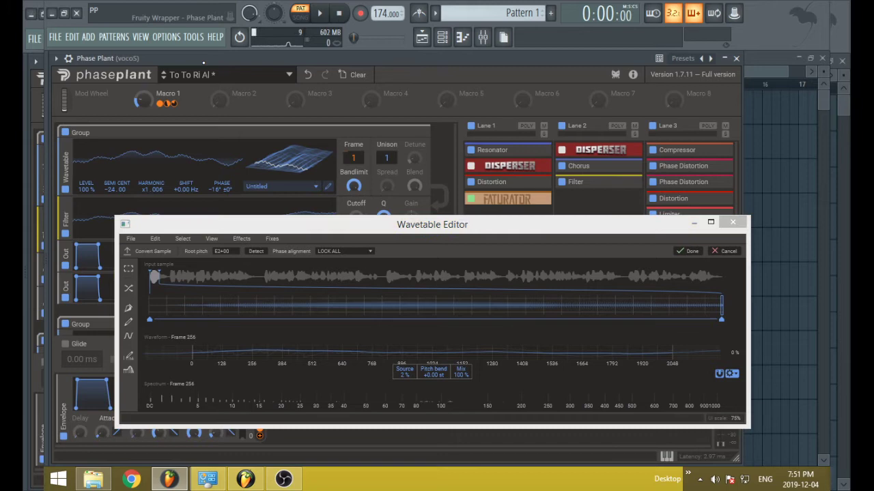
key(z)
mouse_move(143, 100)
mouse_down()
mouse_move(143, 41)
mouse_move(142, 126)
mouse_move(142, 79)
mouse_up()
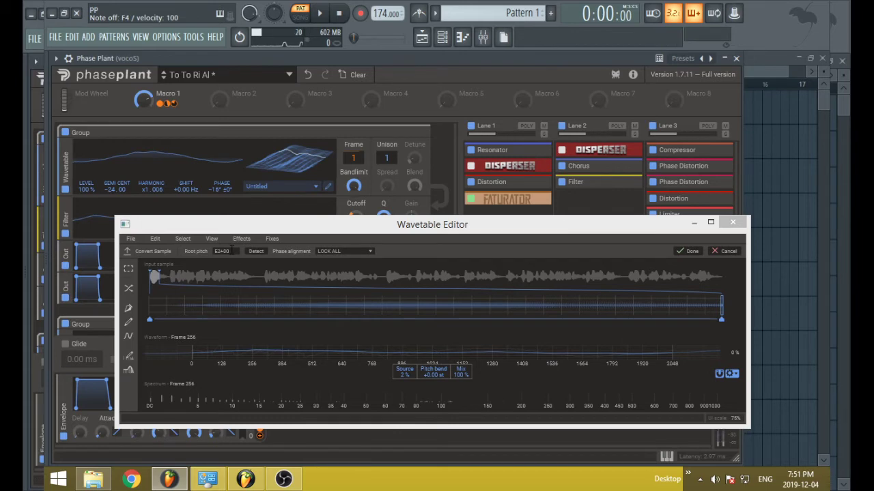
Set the sample's root pitch to E4+00 and audition it while lowering Macro 1 to its minimum.
click(223, 252)
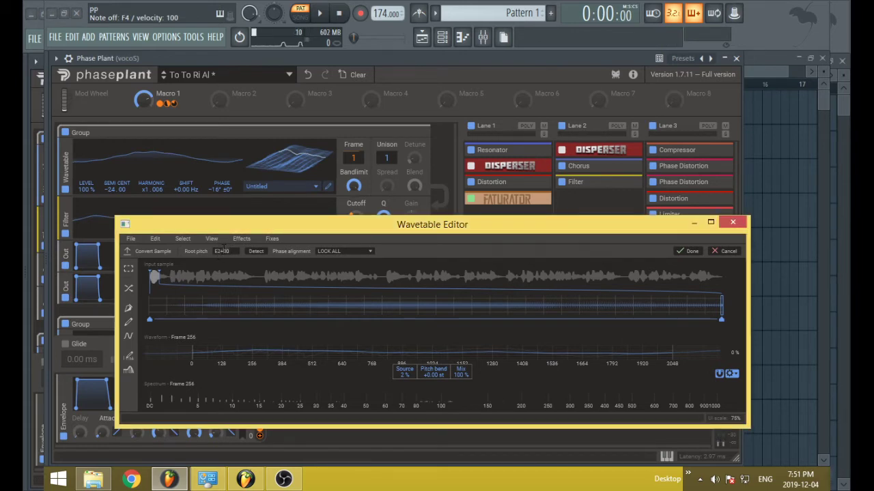
click(460, 253)
click(164, 59)
drag(146, 100, 148, 162)
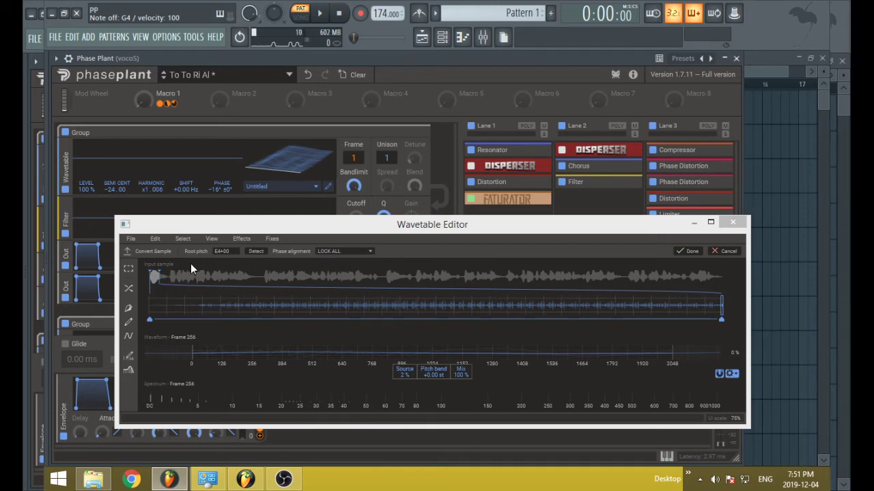
Try varying the mix amount on the last frame and on the first frame.
click(722, 321)
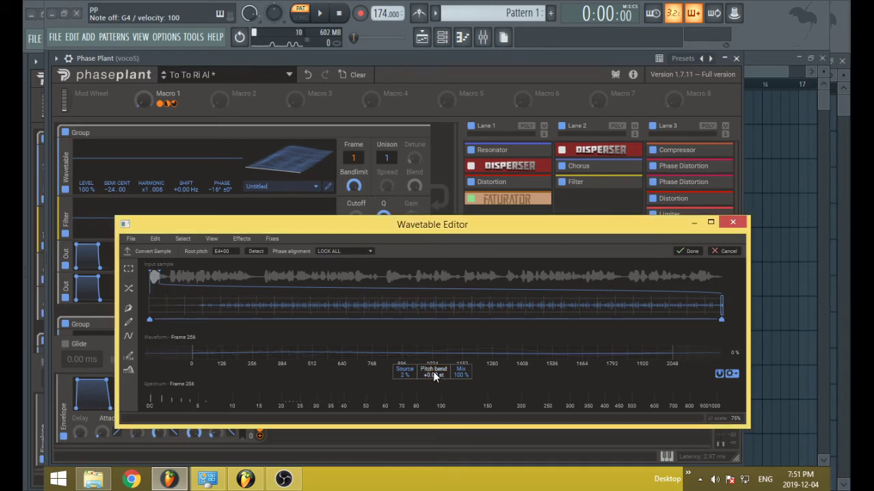
mouse_move(460, 375)
mouse_down()
mouse_move(460, 443)
mouse_move(460, 375)
mouse_up()
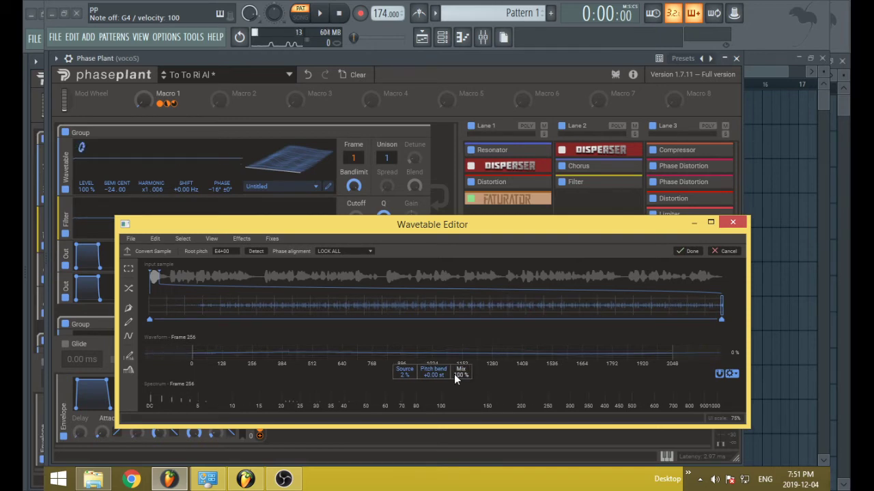
click(149, 321)
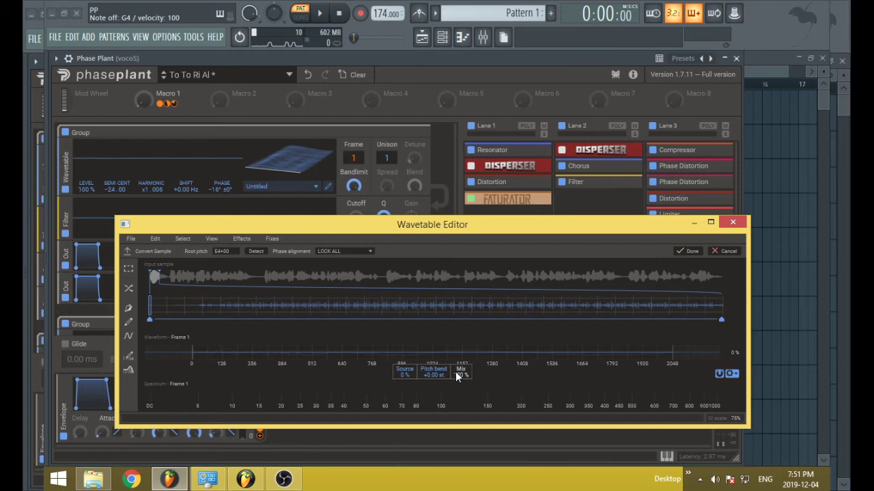
mouse_move(456, 373)
mouse_down()
mouse_move(456, 444)
mouse_move(456, 372)
mouse_up()
Switch the last frame's mix between 0 % and 100 % to compare the original and converted waveforms, ending at 100 %.
click(719, 317)
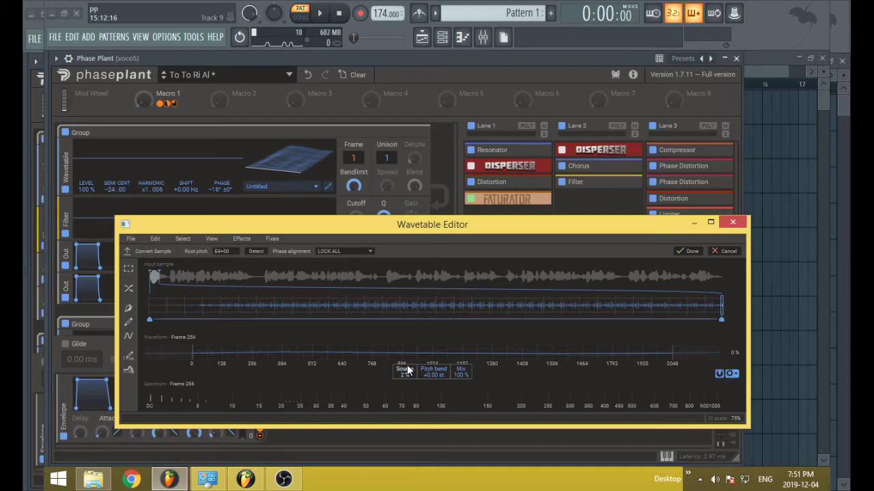
drag(461, 372, 462, 443)
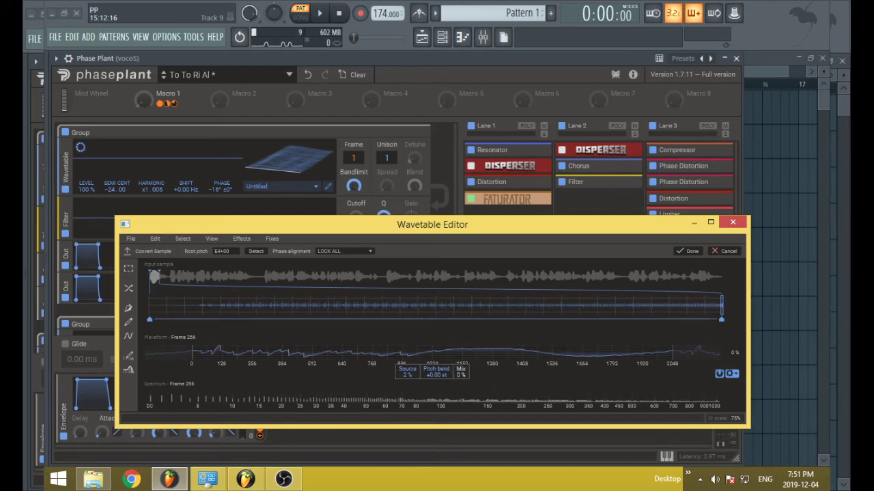
drag(461, 372, 462, 302)
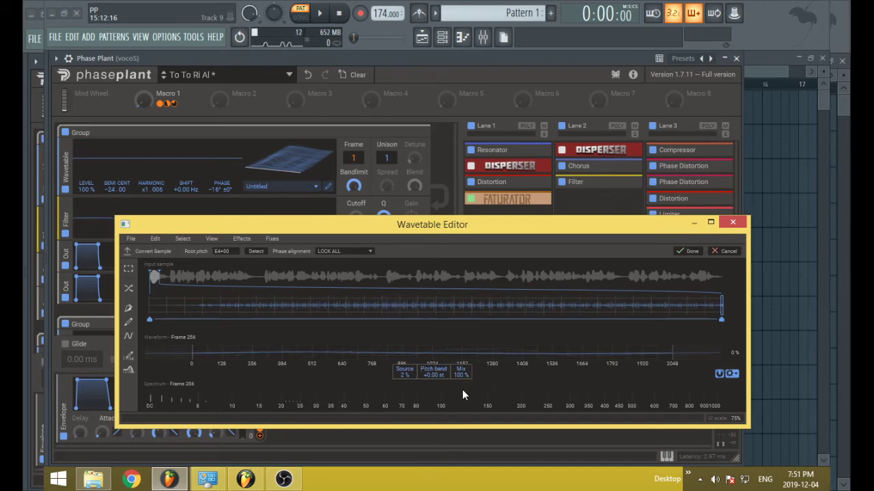
mouse_move(460, 374)
mouse_down()
mouse_move(461, 386)
mouse_move(461, 362)
mouse_move(461, 375)
mouse_up()
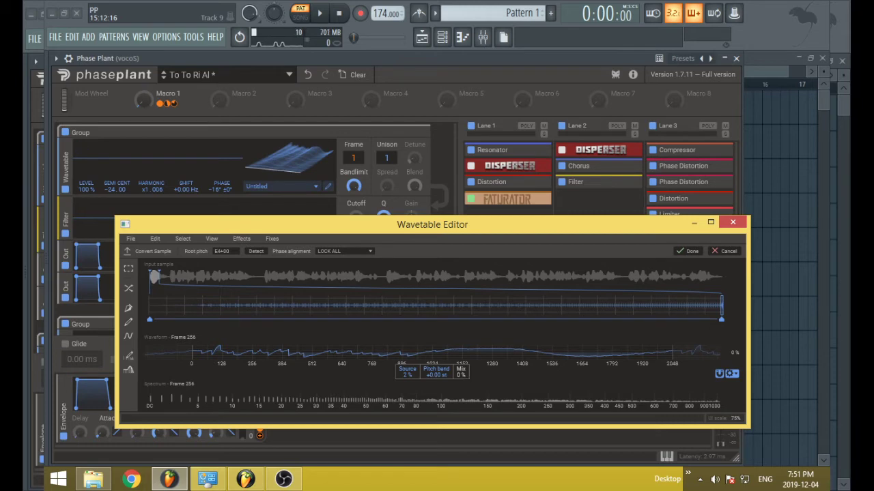
drag(461, 373, 461, 301)
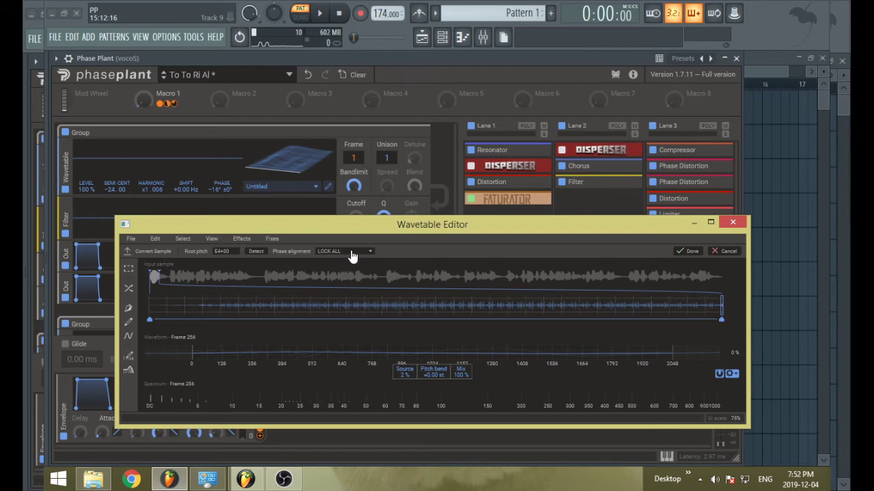
Set the sample conversion's phase alignment to CORRELATE.
click(348, 256)
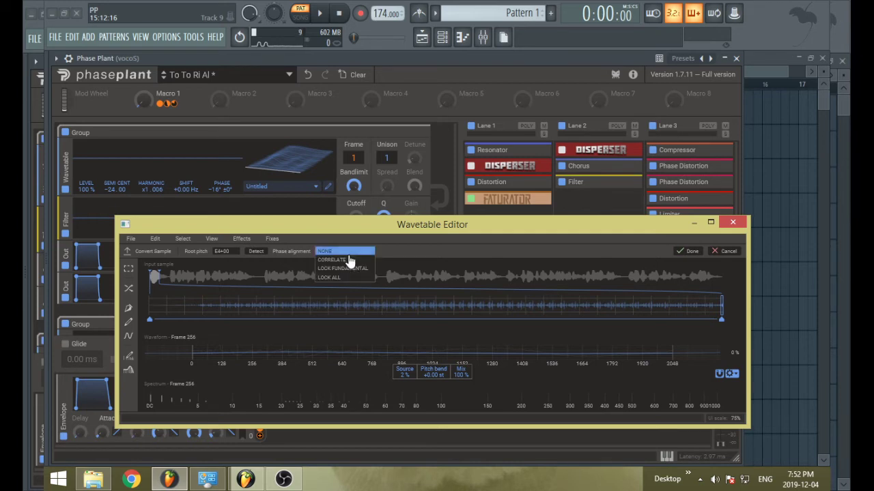
click(351, 266)
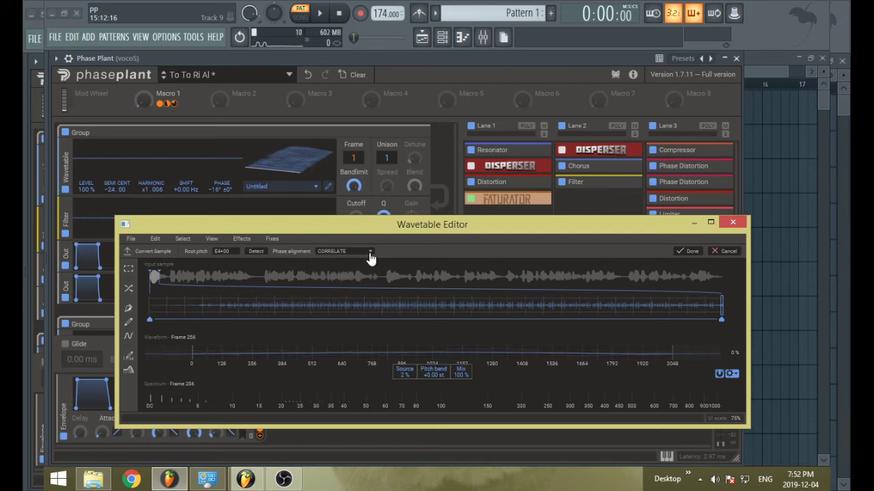
Try the LOCK FUNDAMENTAL phase alignment, resetting the wavetable oscillator's tuning to +0.00 and sweeping through its frames.
click(369, 258)
click(366, 266)
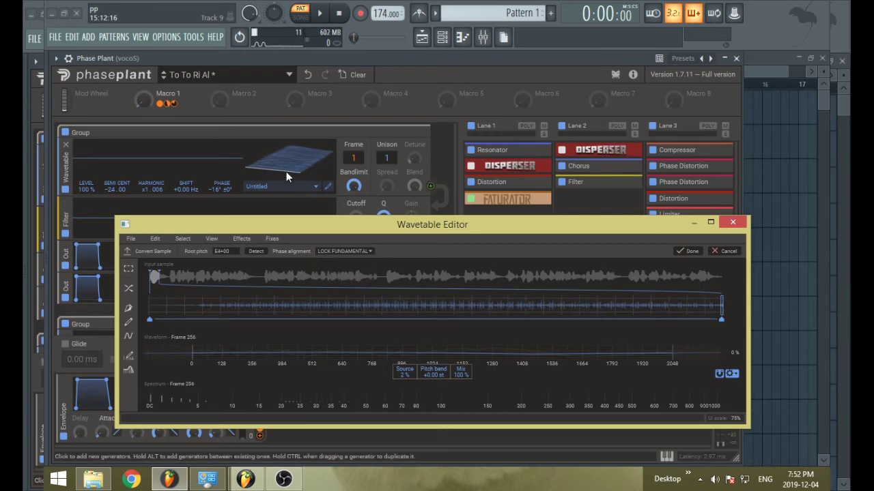
double_click(128, 189)
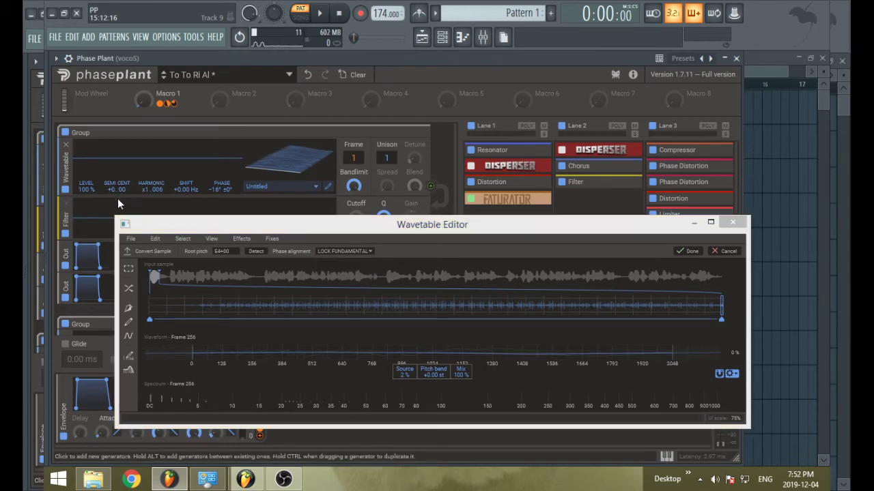
drag(354, 158, 353, 109)
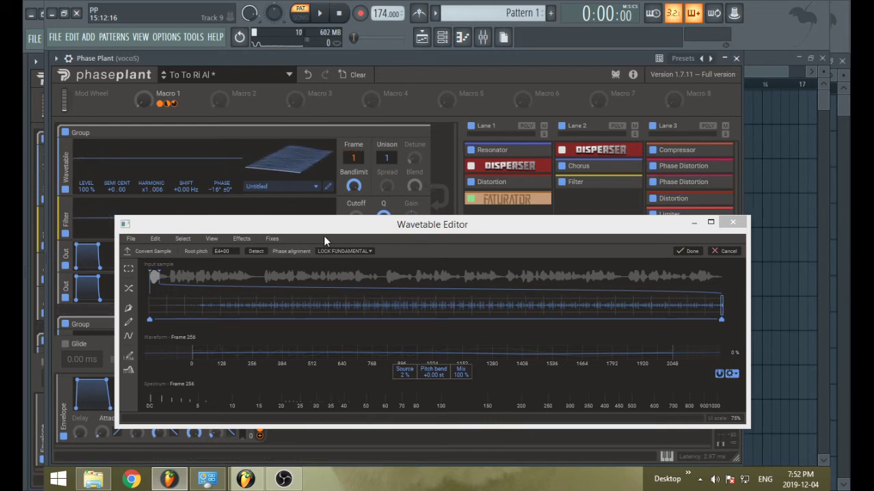
Compare the LOCK ALL, NONE and LOCK FUNDAMENTAL phase alignments on the converted sample, ending on CORRELATE.
click(345, 251)
click(355, 278)
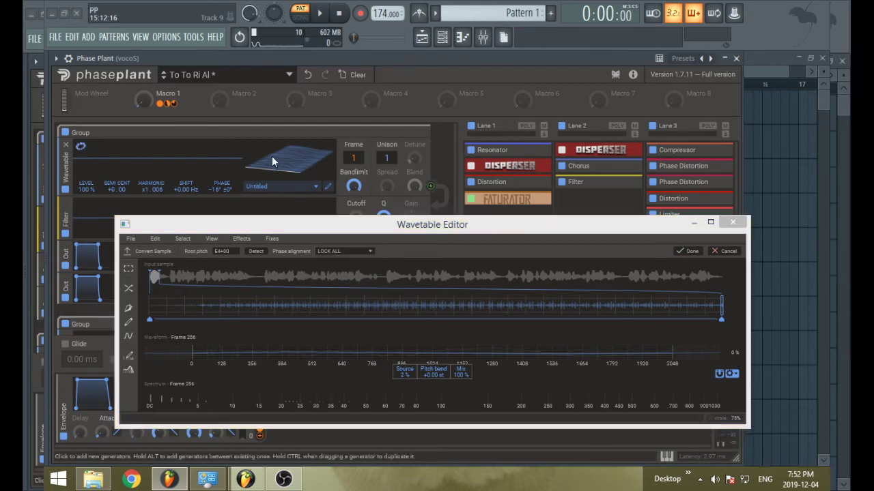
click(345, 251)
click(339, 258)
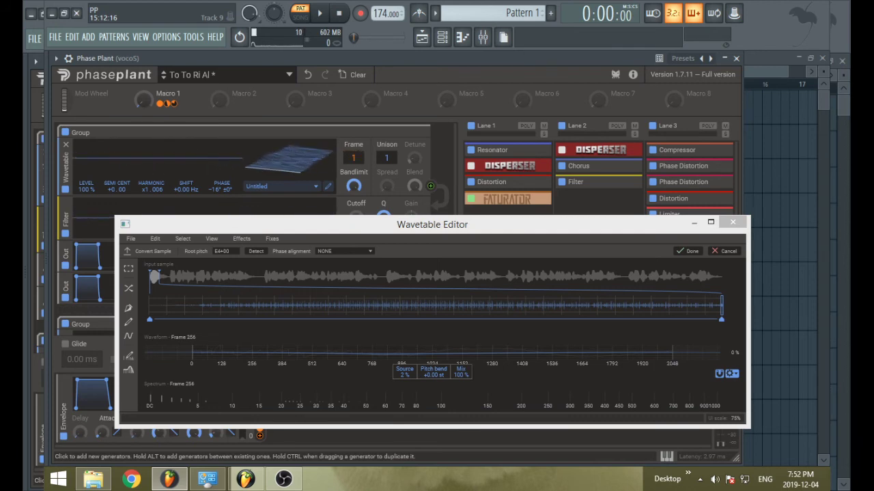
click(339, 252)
click(342, 269)
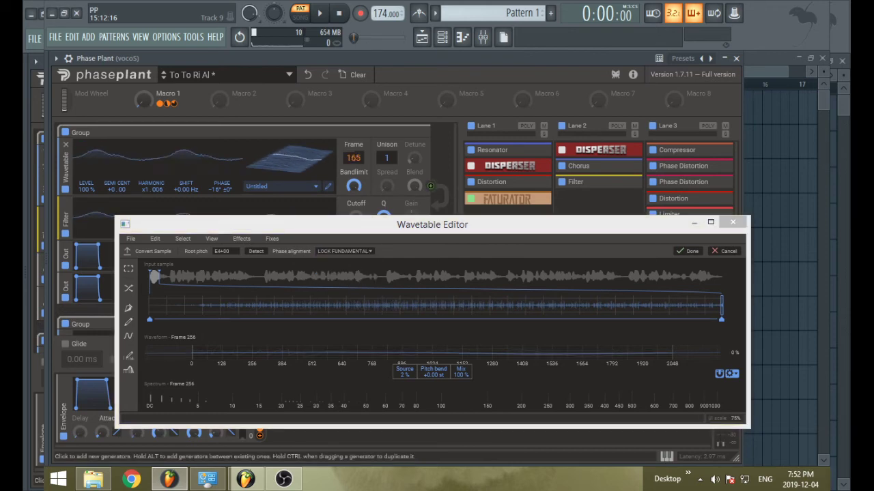
click(344, 251)
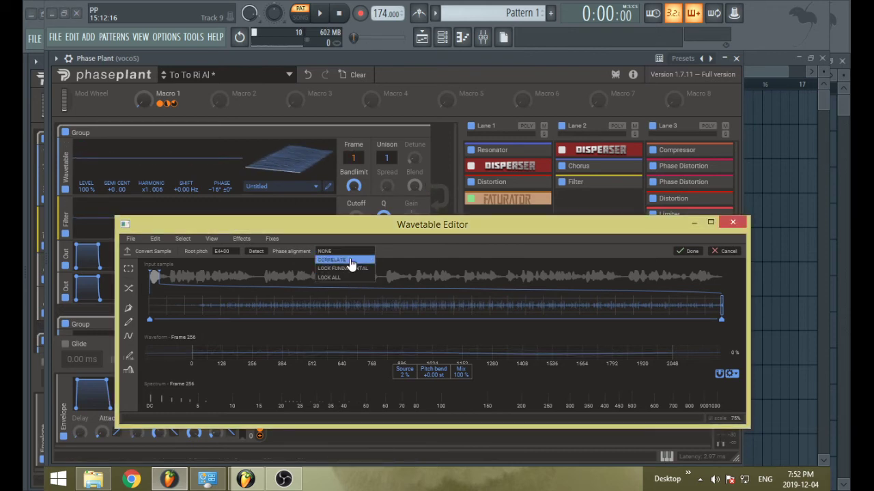
click(350, 262)
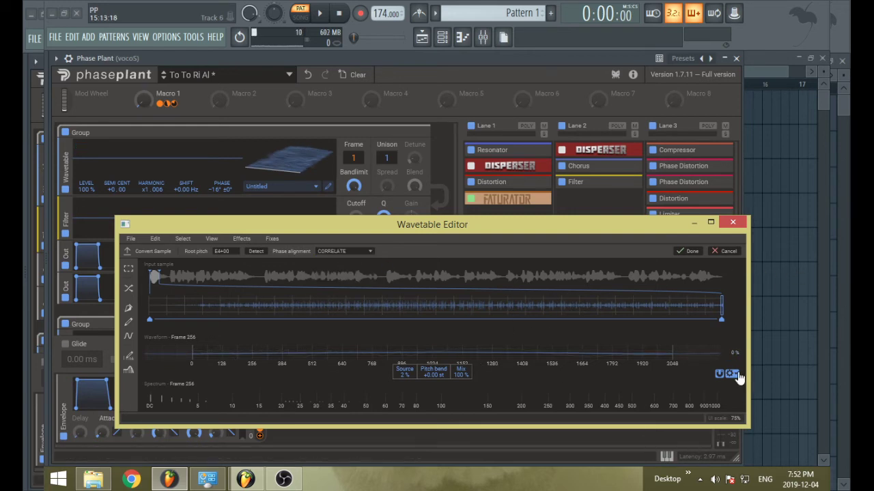
Inspect the first frame in the enlarged wavetable editor, uncover the oscillator and lower its tuning to -24.00 semitones.
click(711, 223)
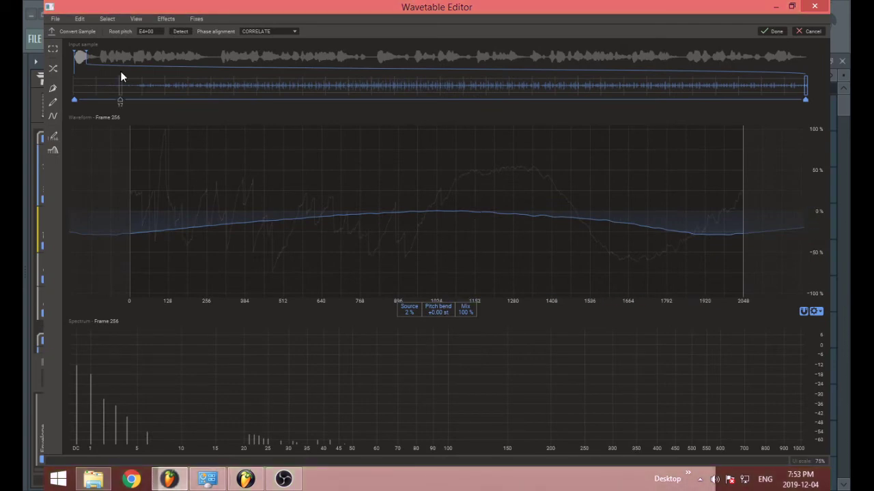
click(79, 102)
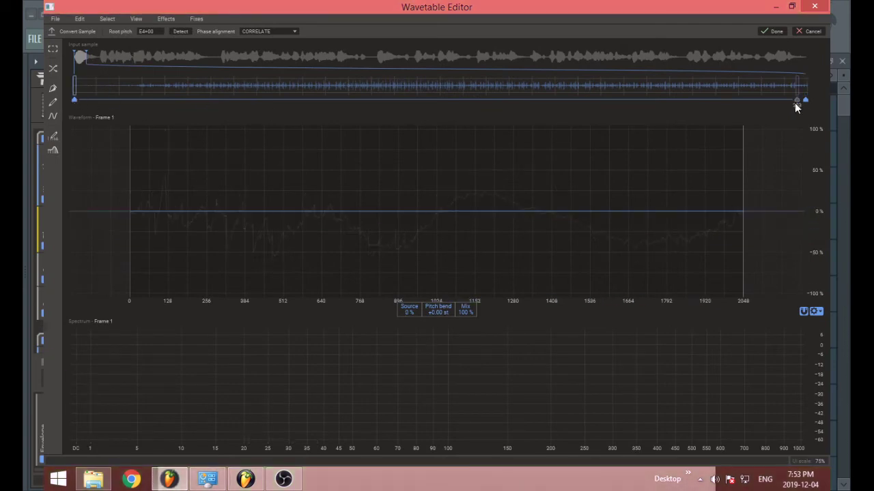
click(791, 6)
drag(648, 137, 639, 277)
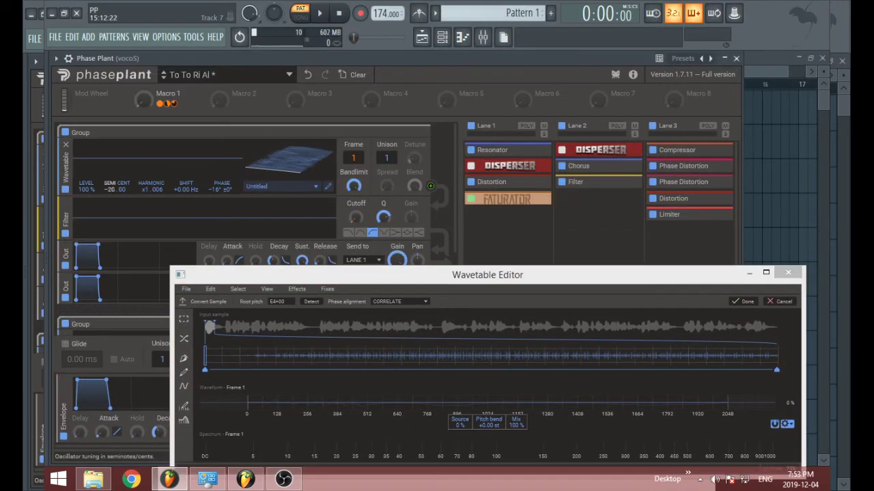
Set the last frame's pitch bend to +24.00 st, uncover the synth behind the editor and audition the sound.
click(766, 273)
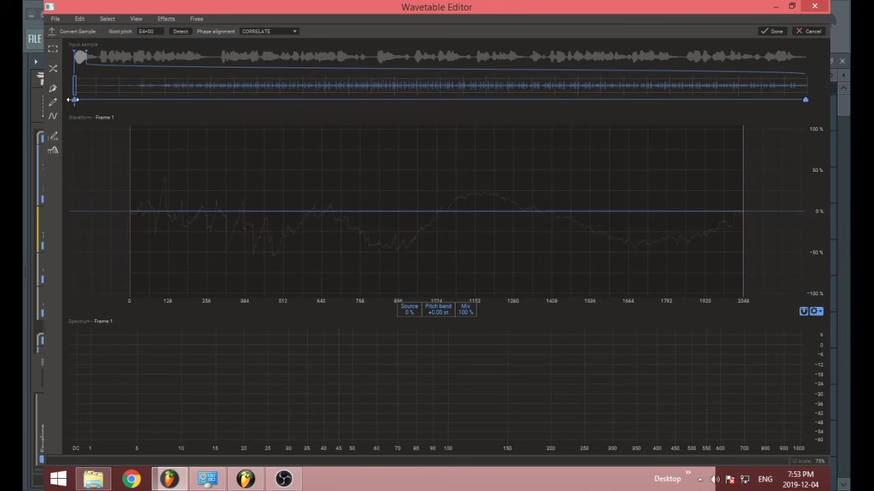
click(804, 88)
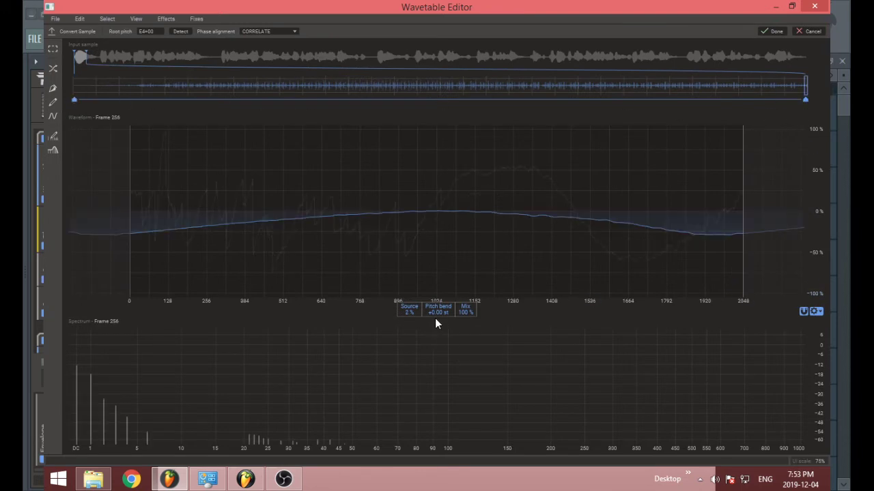
drag(438, 310, 439, 259)
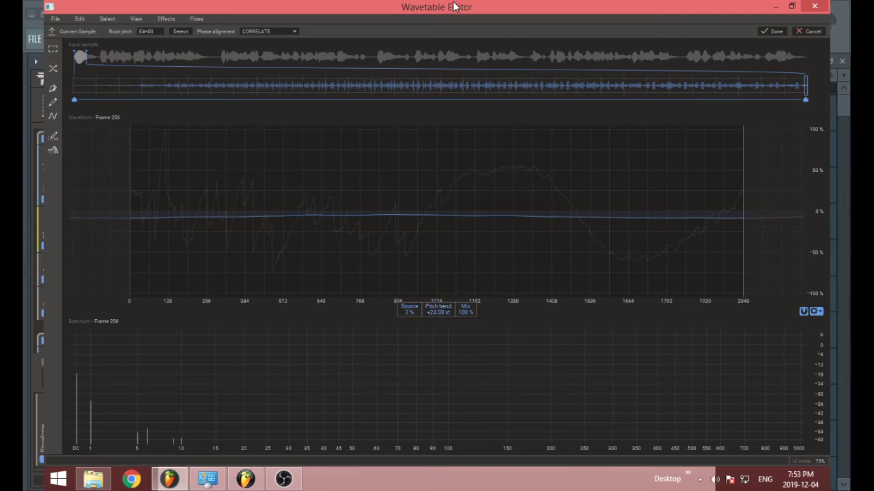
drag(454, 6, 471, 243)
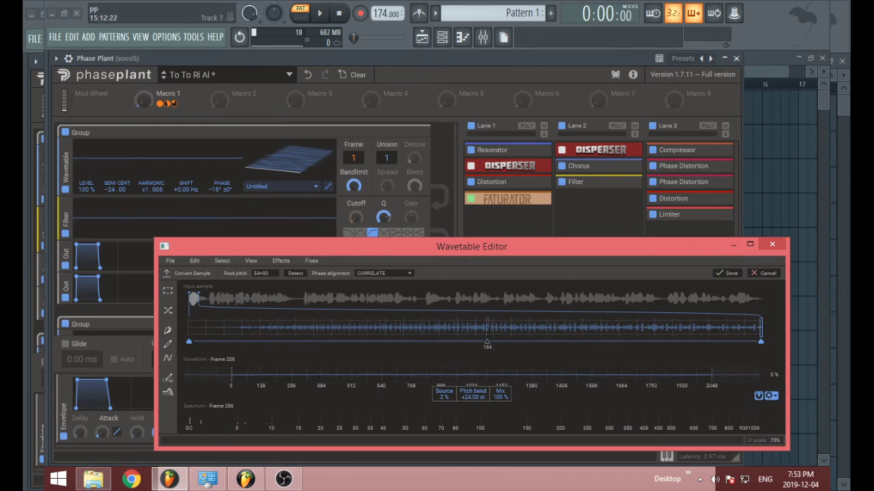
click(403, 59)
key(v)
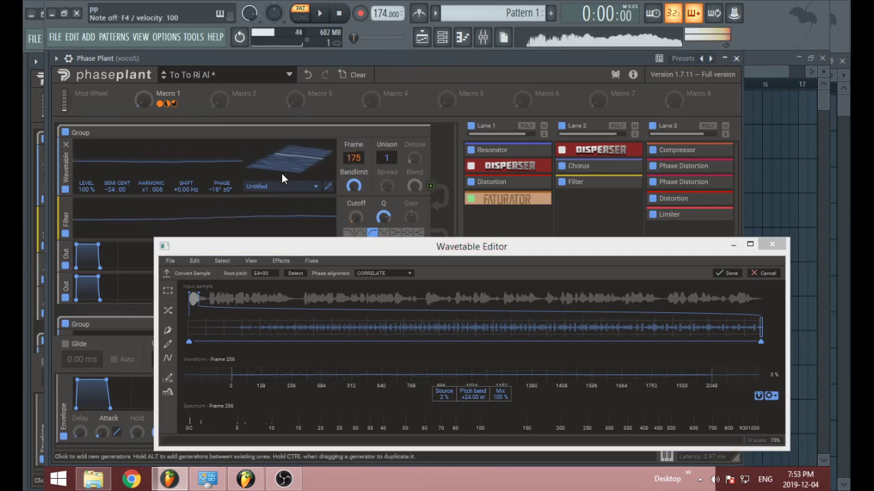
Disable effect Lanes 1, 2 and 3 and the wavetable group's filter, and sweep the frames to audition the dry wavetable.
click(471, 126)
click(561, 126)
click(653, 127)
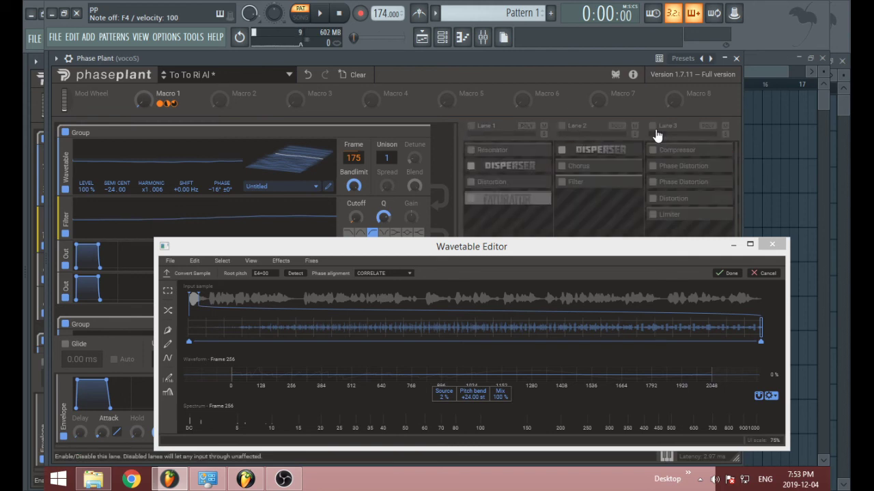
click(65, 233)
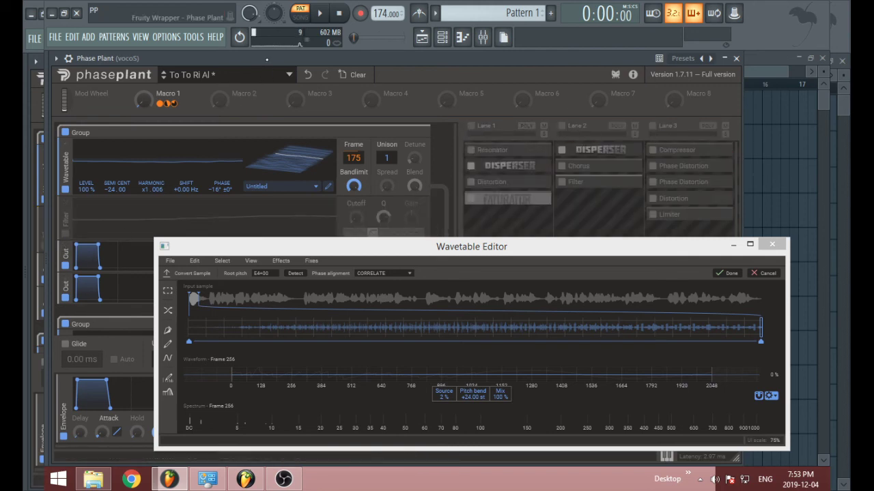
mouse_move(308, 170)
mouse_down()
mouse_move(307, 205)
mouse_move(308, 154)
mouse_up()
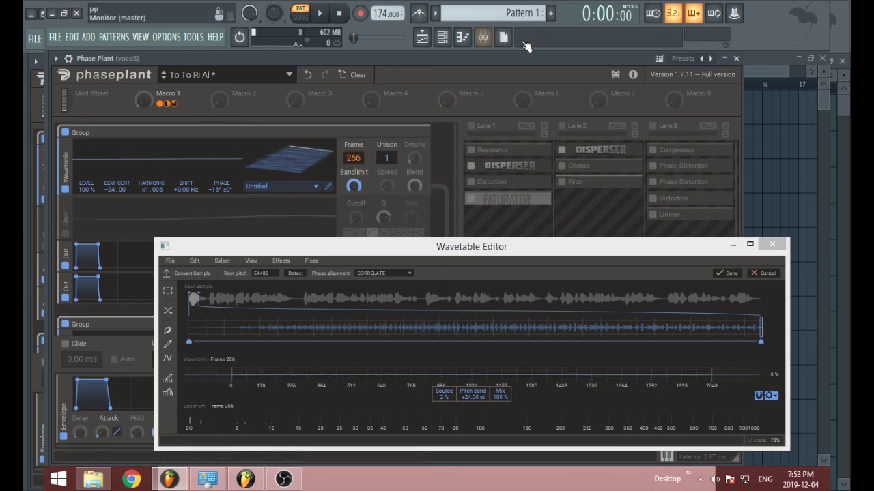
Turn off Vocodex, OTT, Multipass and Fruity Limiter on the vocoS mixer track and return to the synth window.
click(482, 39)
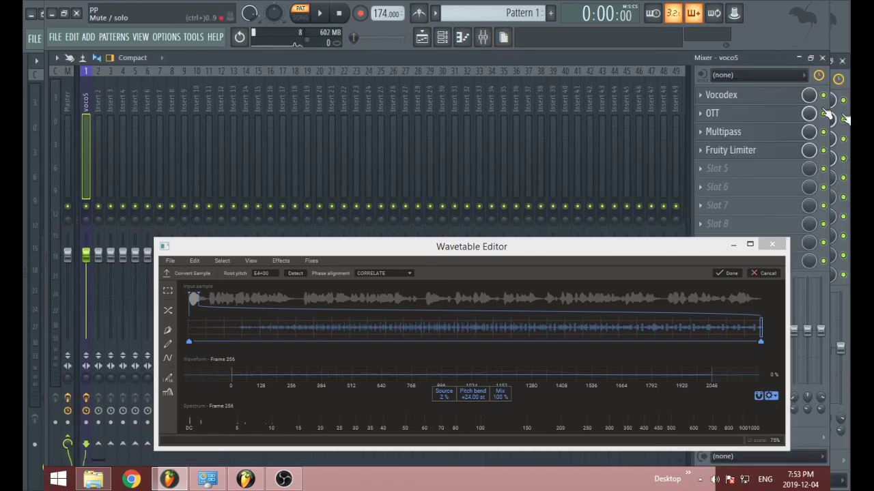
click(823, 151)
click(823, 132)
click(824, 113)
click(823, 94)
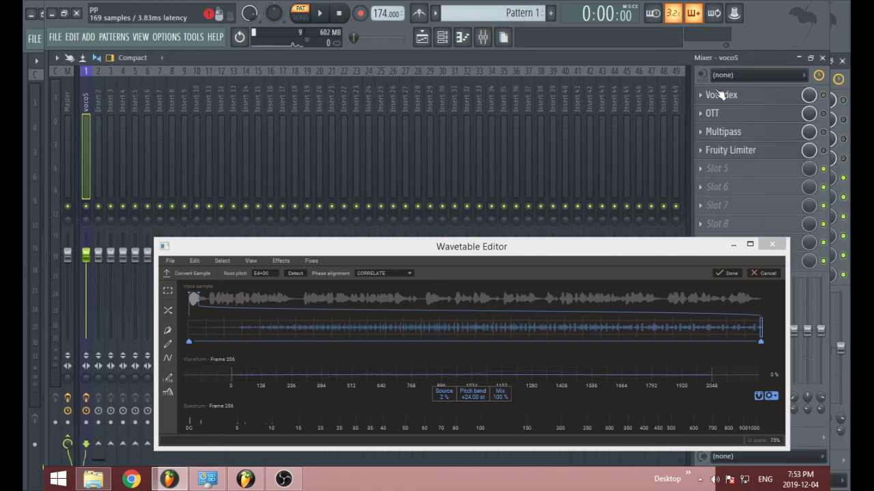
click(462, 37)
click(205, 88)
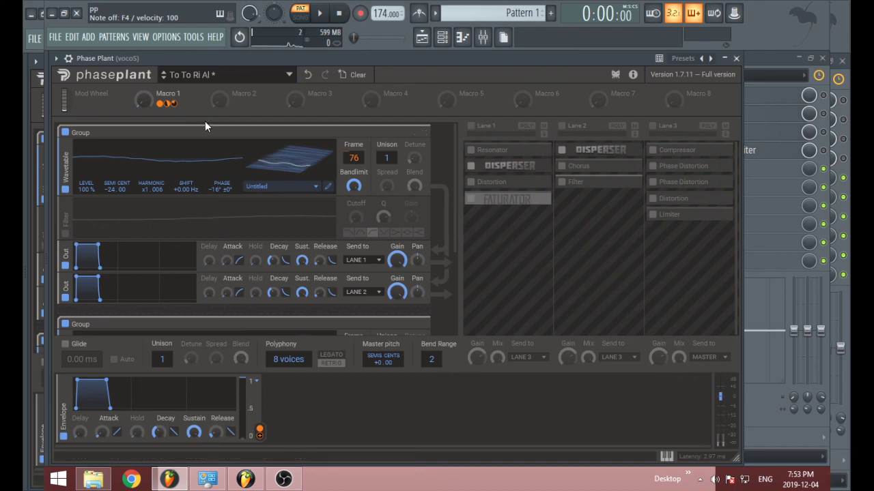
click(283, 479)
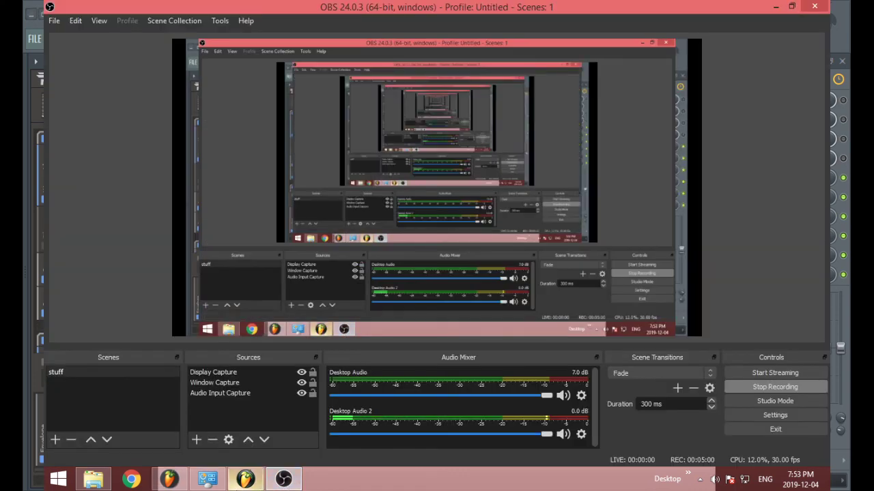
mouse_move(204, 486)
click(179, 481)
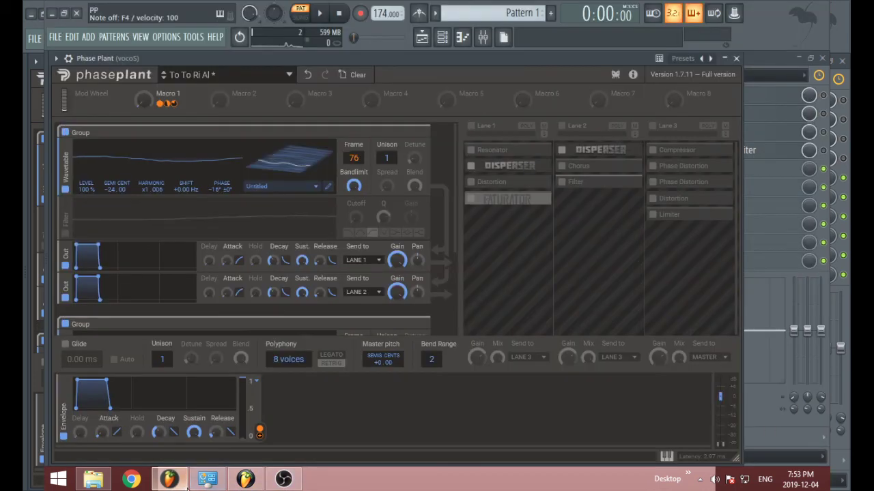
Reopen the first oscillator's wavetable in the wavetable editor and bring up the sample conversion command.
click(327, 187)
click(135, 99)
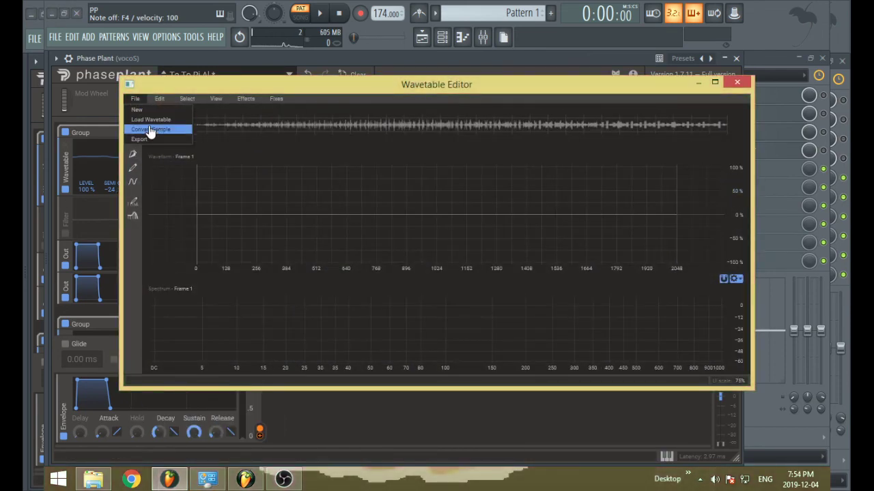